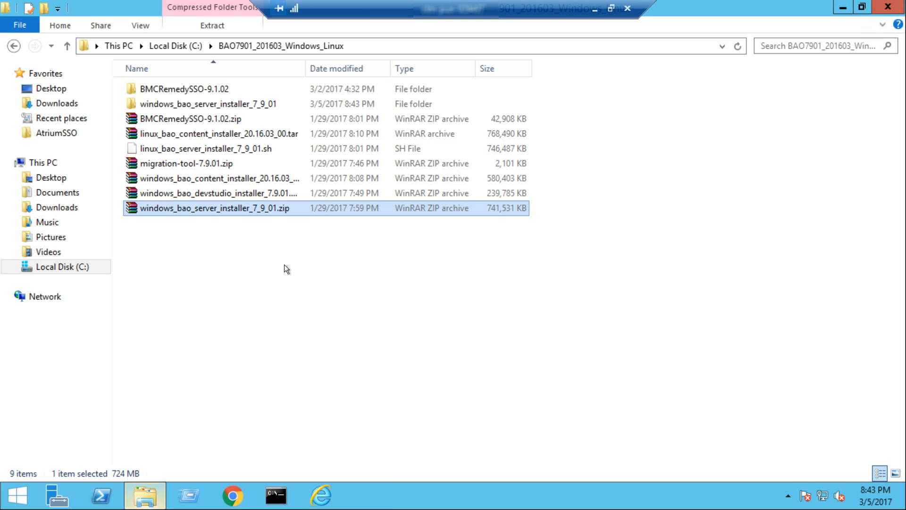
- Run setup.cmd from the windows_bao_server_installer_7_9_01 folder as administrator
double_click(236, 100)
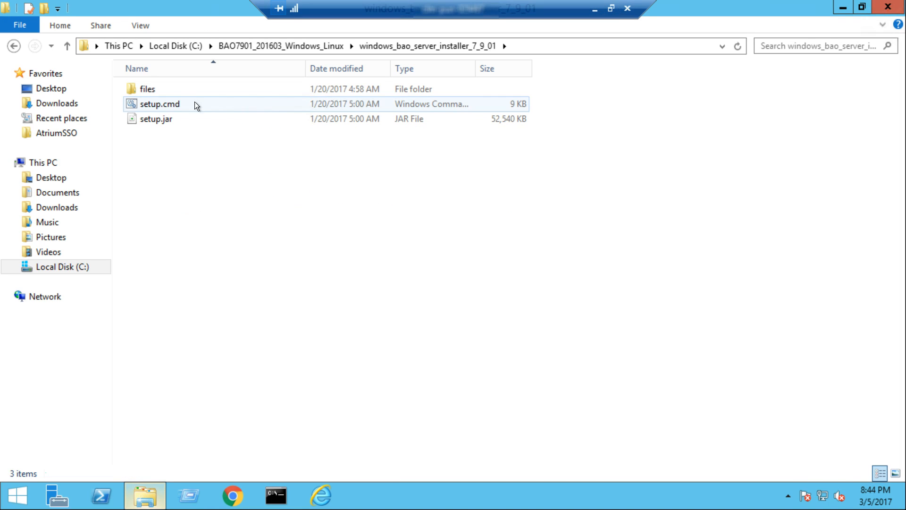
click(164, 104)
right_click(163, 104)
click(212, 161)
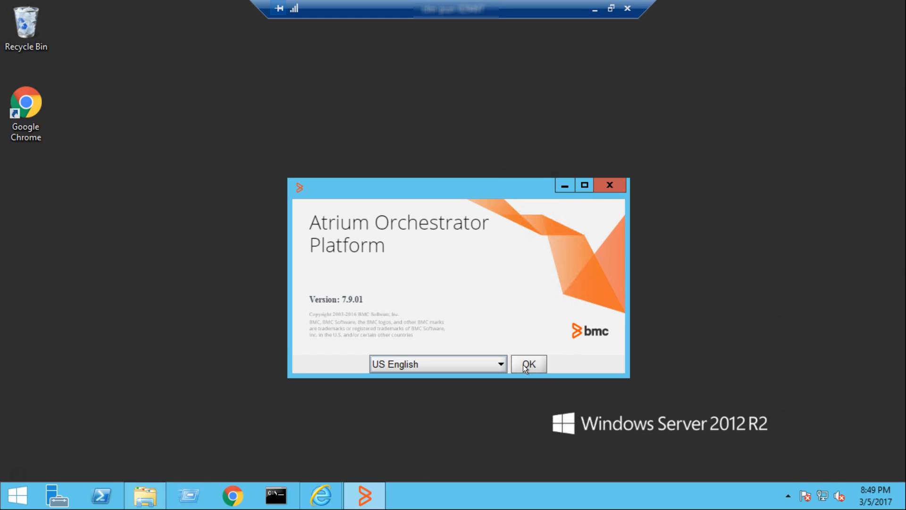
- Start the installer in US English, accept the licence, and keep 'Install new Orchestrator components'
click(523, 365)
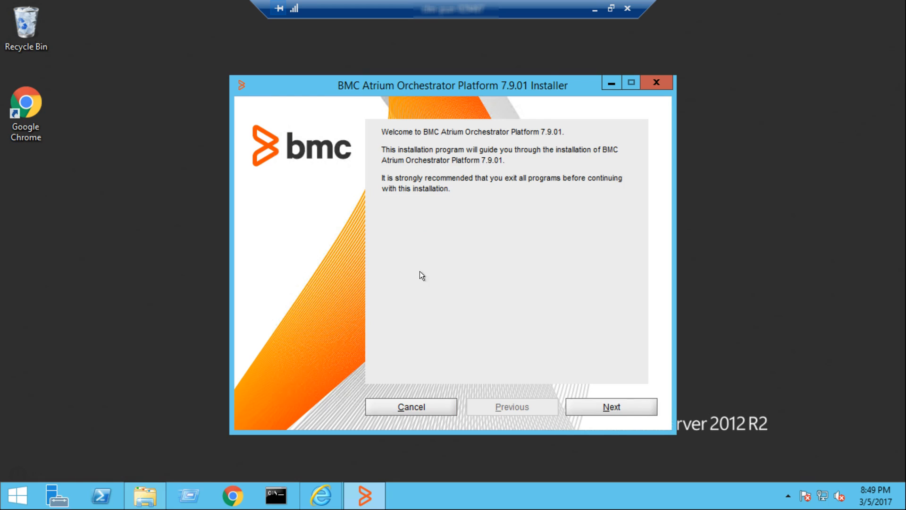
click(629, 406)
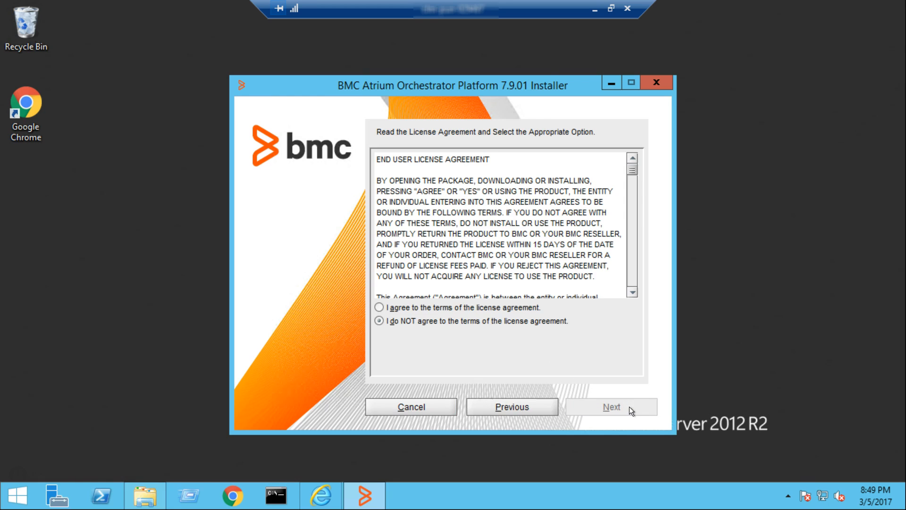
click(379, 307)
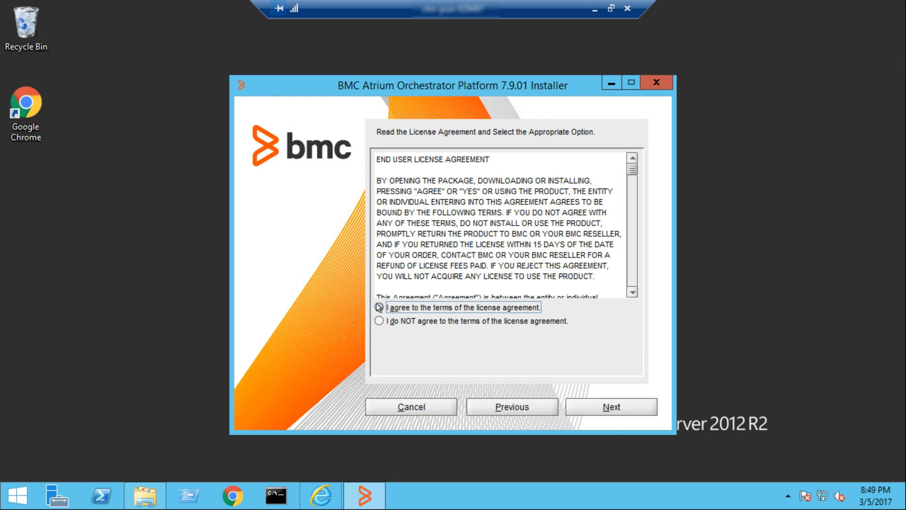
click(604, 407)
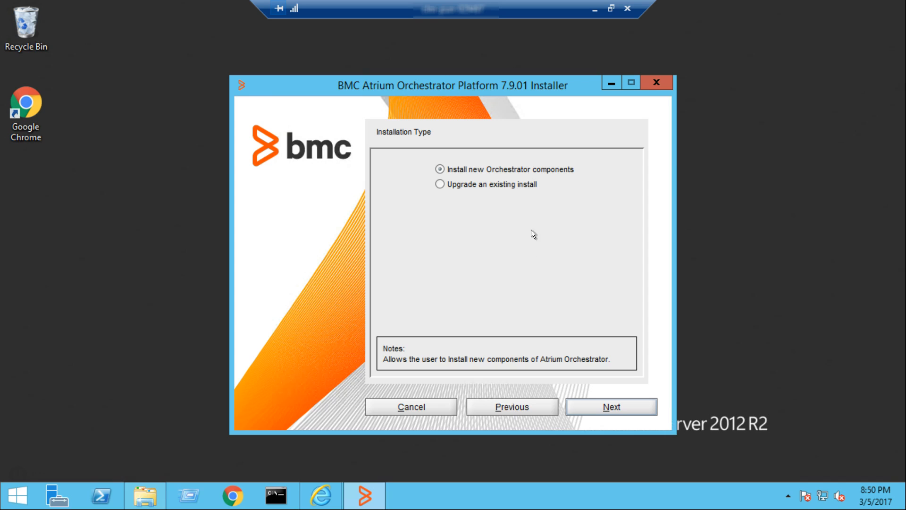
click(616, 408)
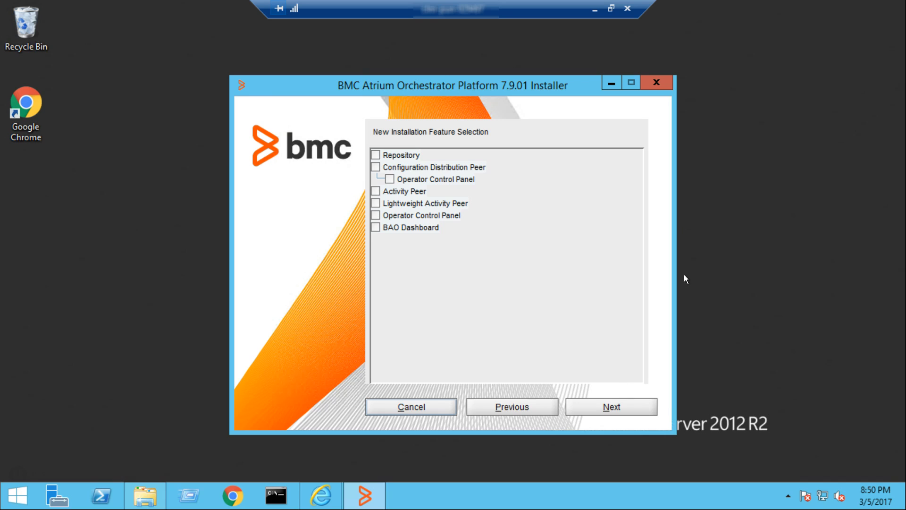
- Select Repository and keep the default C:\Program Files\BMC Software\BAO\REPO root directory
click(375, 155)
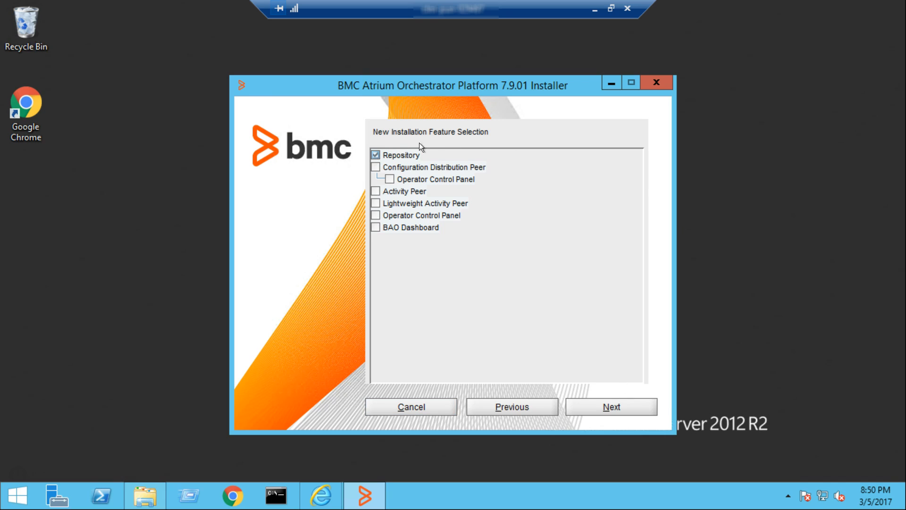
click(615, 409)
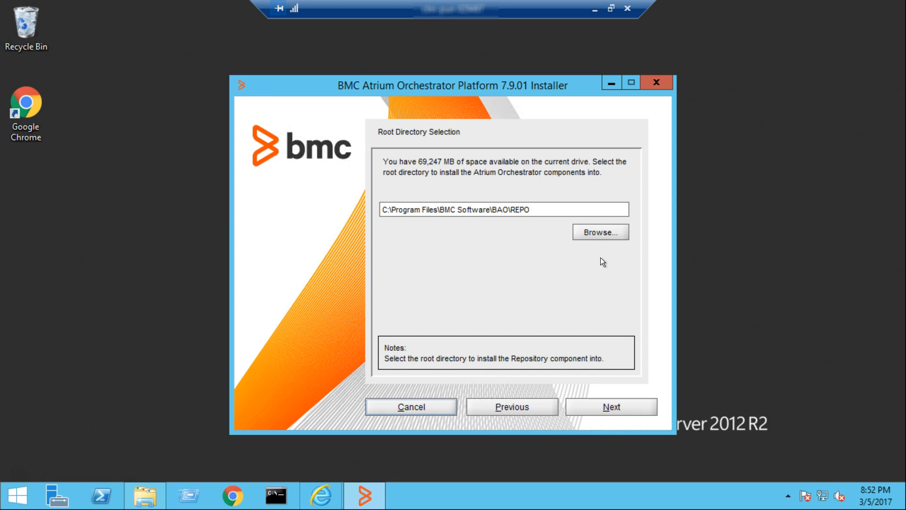
click(614, 407)
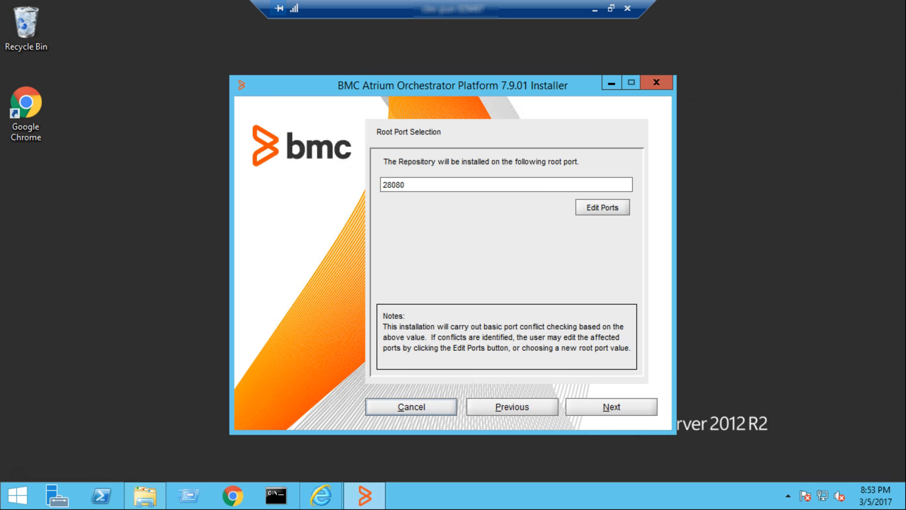
- Review and accept Repository port 28080 and shutdown port 28050
click(611, 211)
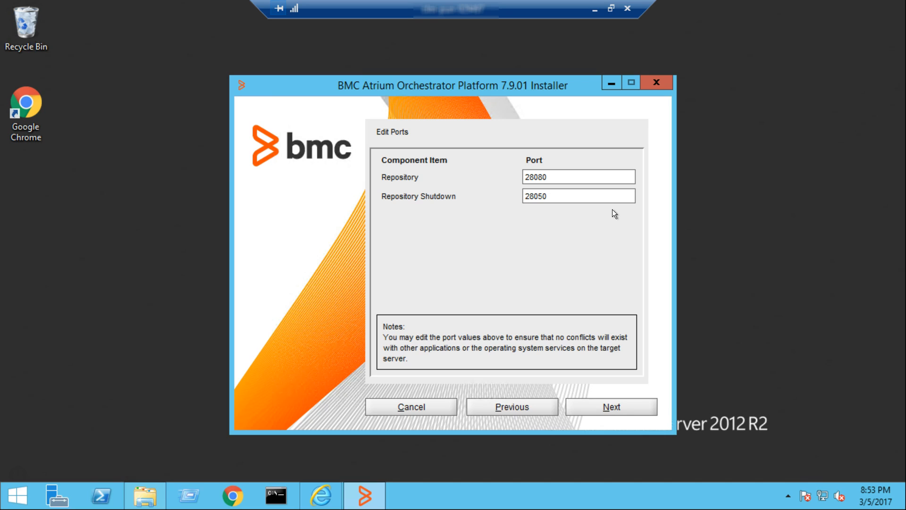
click(630, 406)
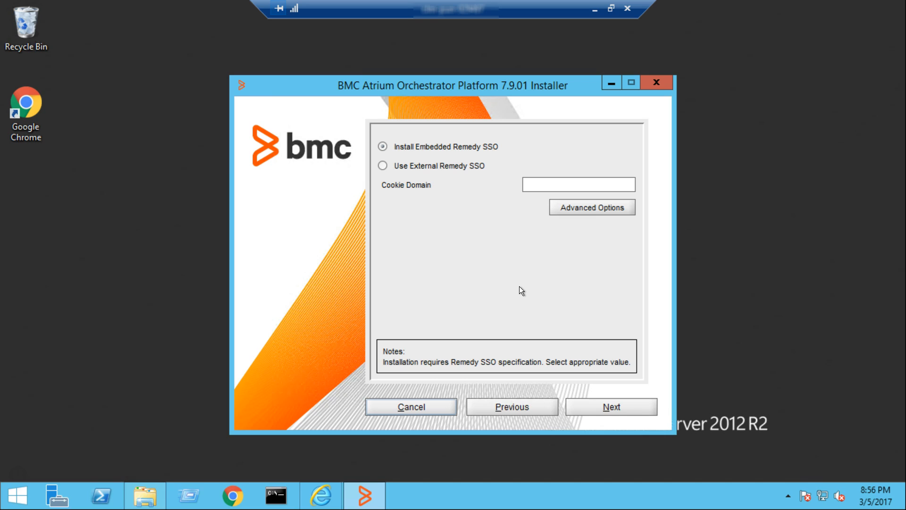
- Enter bmc.com as the embedded Remedy SSO cookie domain and display the Advanced Options
click(554, 185)
text(bmc.com)
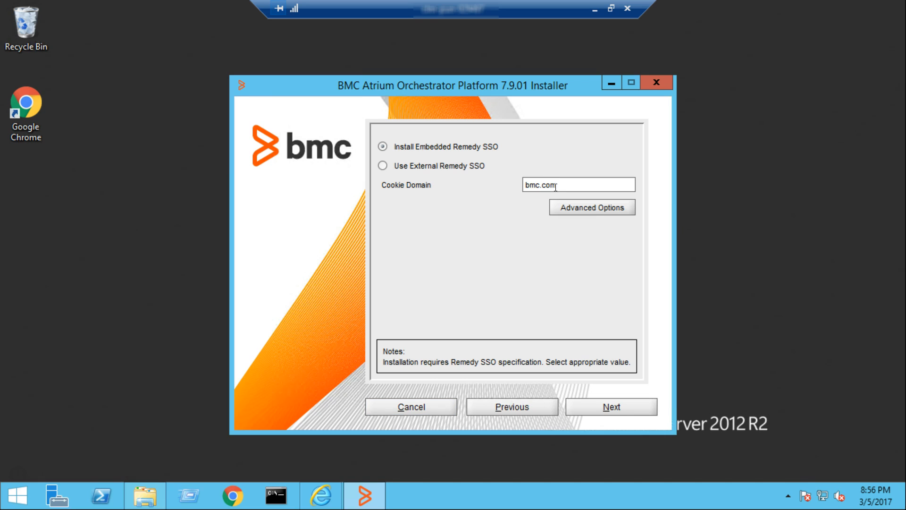
click(592, 210)
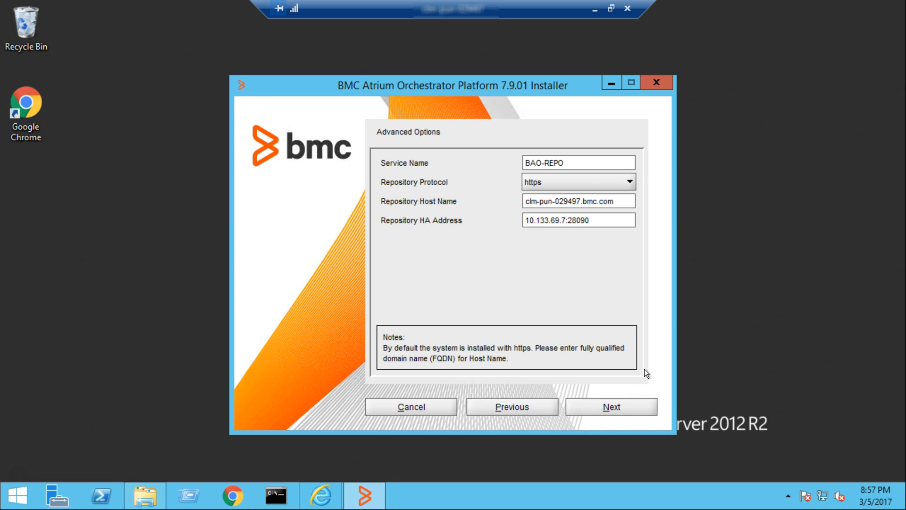
- Accept the BAO-REPO https advanced settings and set Repository Auto Start to Yes
click(608, 406)
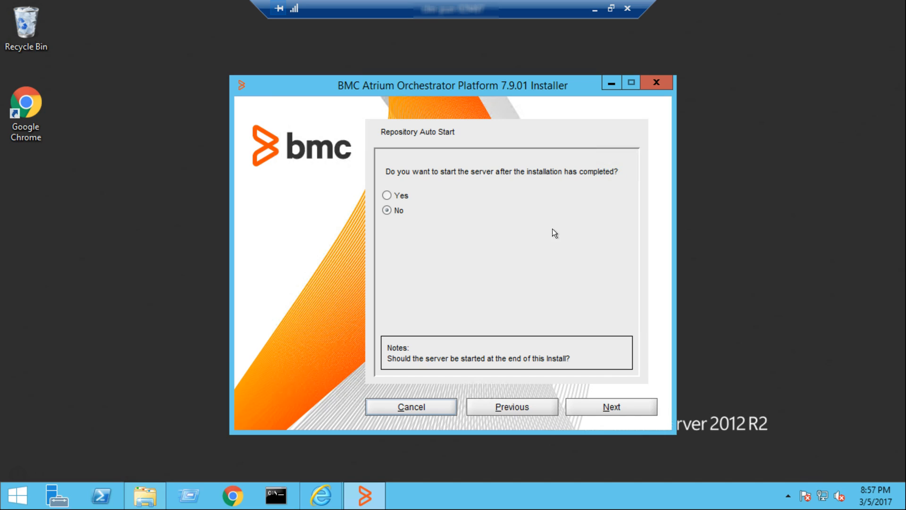
click(388, 195)
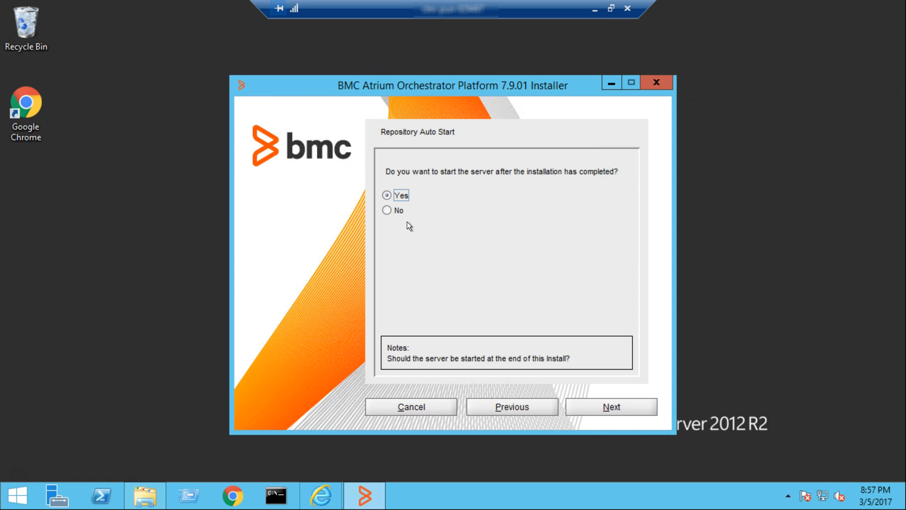
click(612, 408)
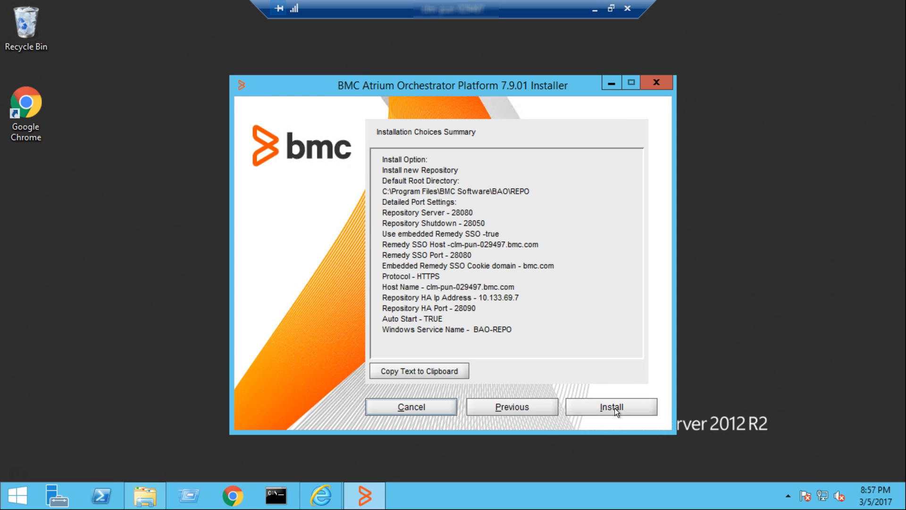
- Install the Repository from the Installation Choices Summary and wait for completion
click(615, 408)
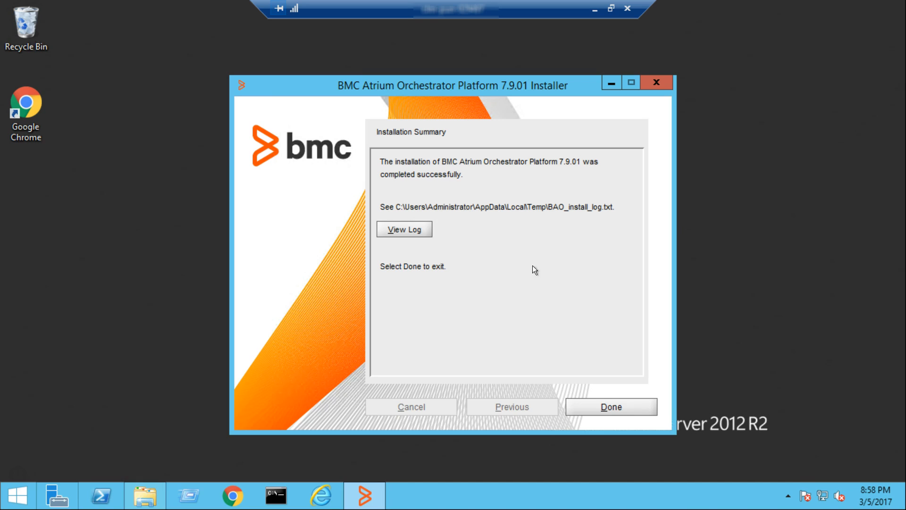
- Close the finished installer and run services.msc from an administrator Command Prompt
click(616, 410)
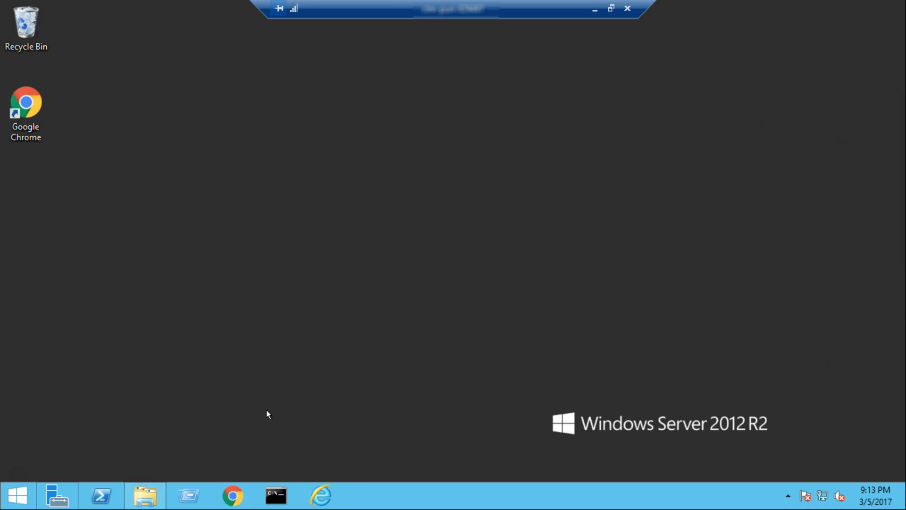
click(277, 497)
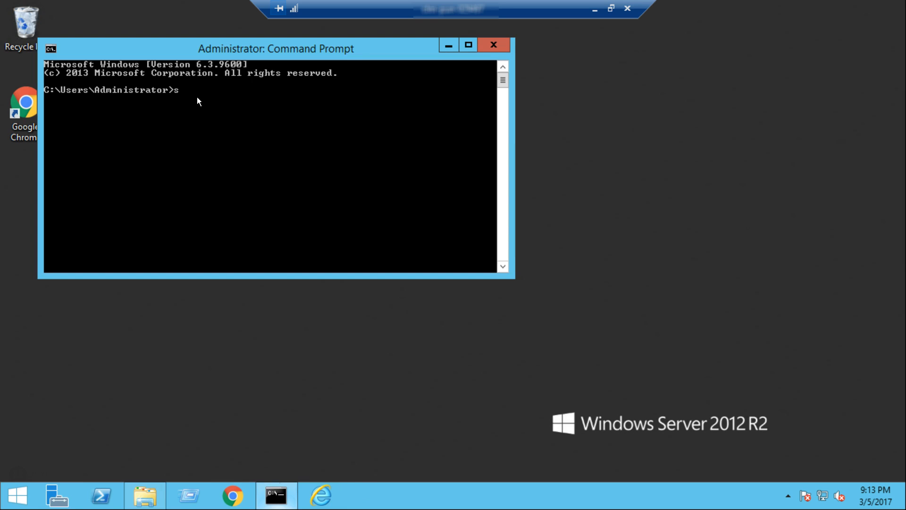
text(services.msc)
key(Return)
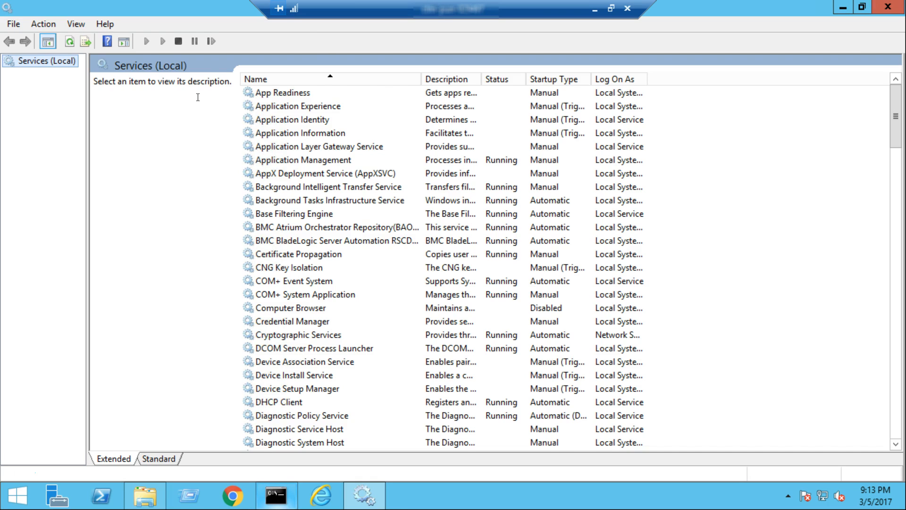
- Select the BMC Atrium Orchestrator Repository (BAO-REPO) service to confirm Running and Automatic
click(329, 227)
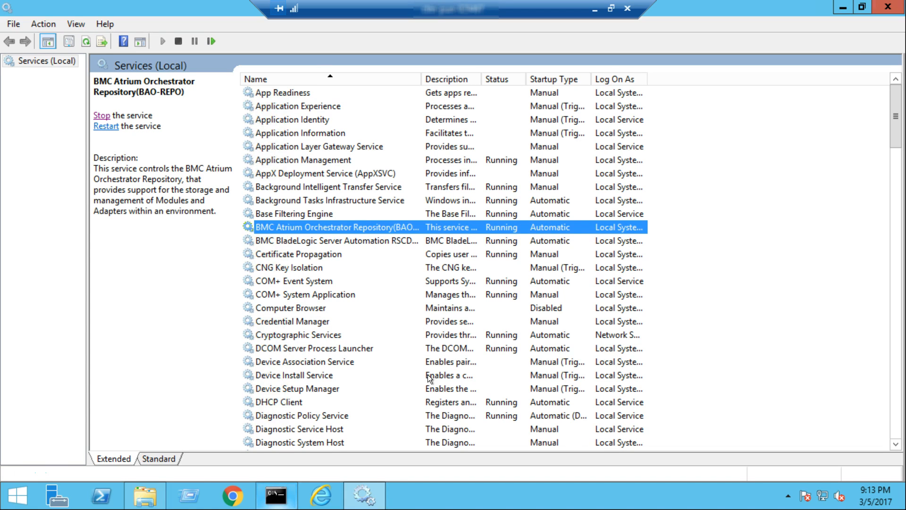
- Open the BAO_Repo bookmark in Chrome and sign in with the administrator login and password
click(232, 496)
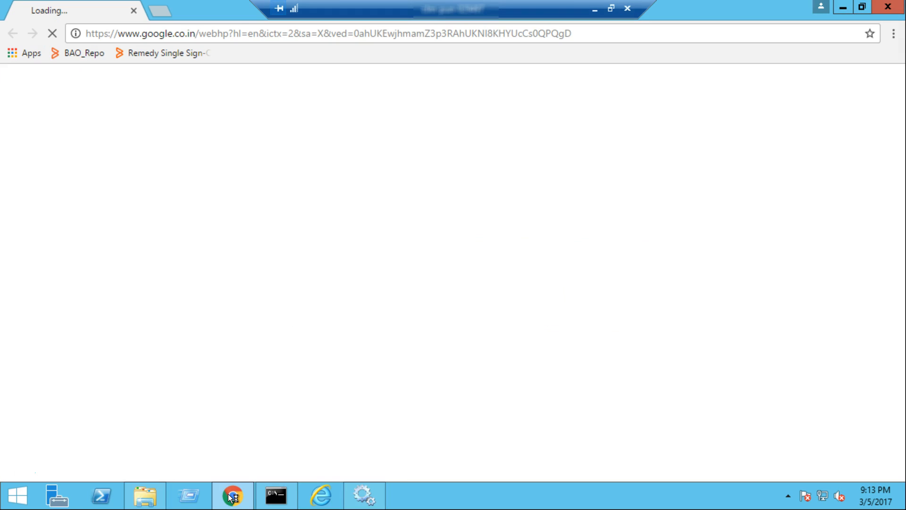
click(84, 54)
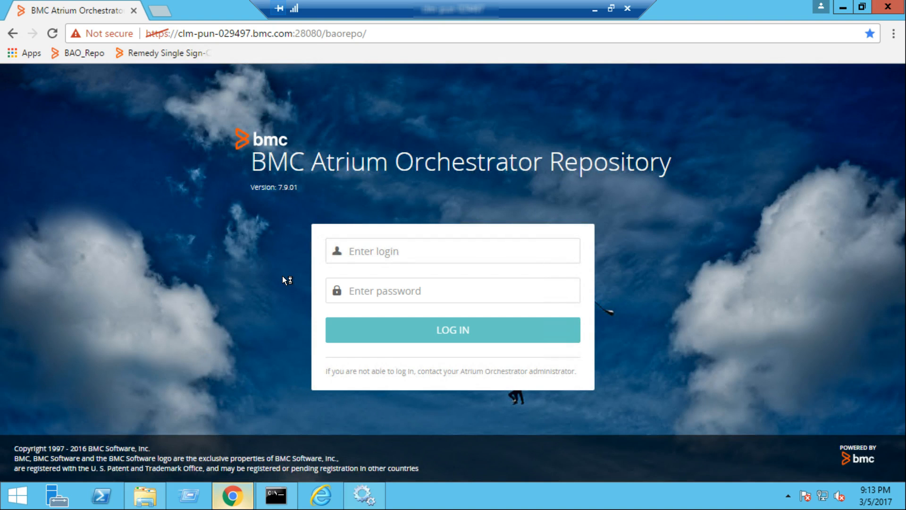
click(390, 252)
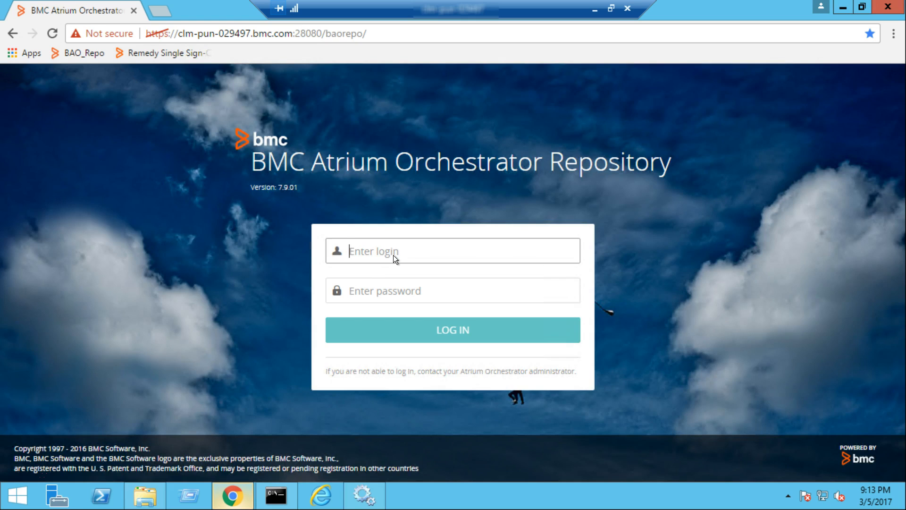
text(aoadmin)
key(Tab)
text(admin)
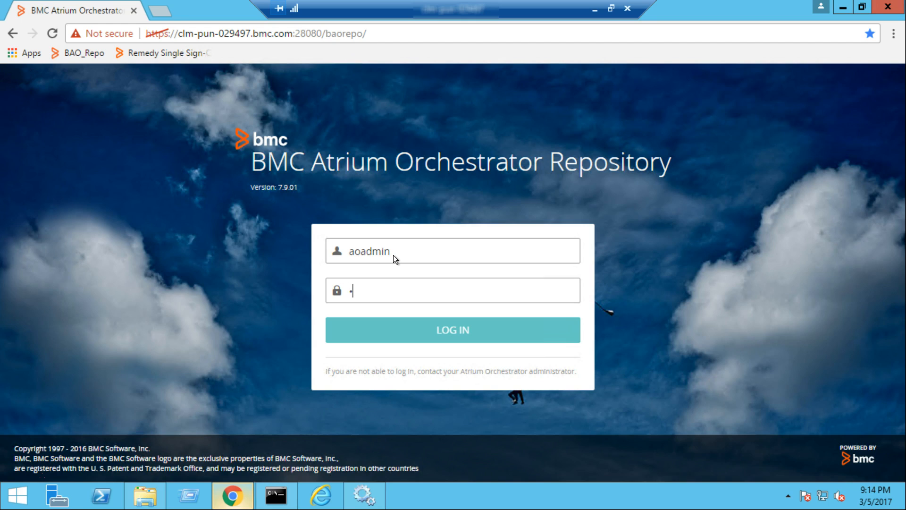
text(123)
key(Return)
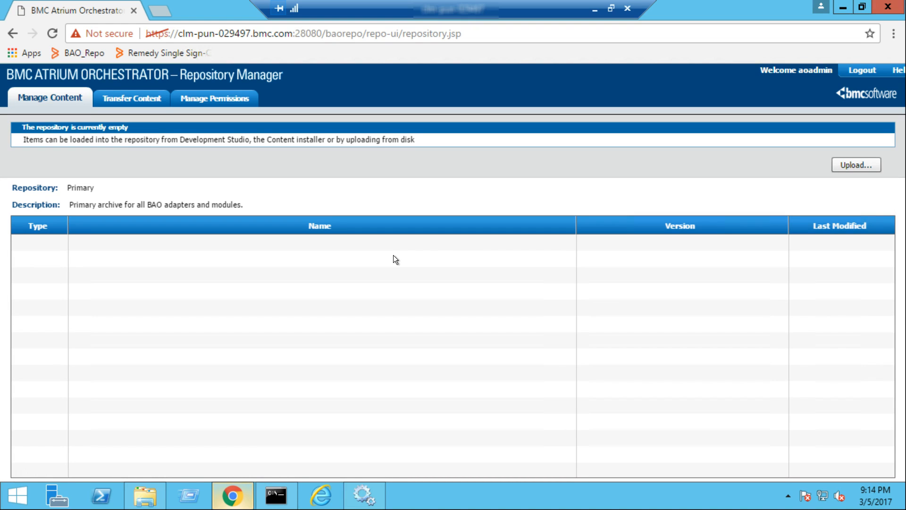
- Open the Remedy Single Sign-On admin login page from the Chrome bookmark
click(172, 52)
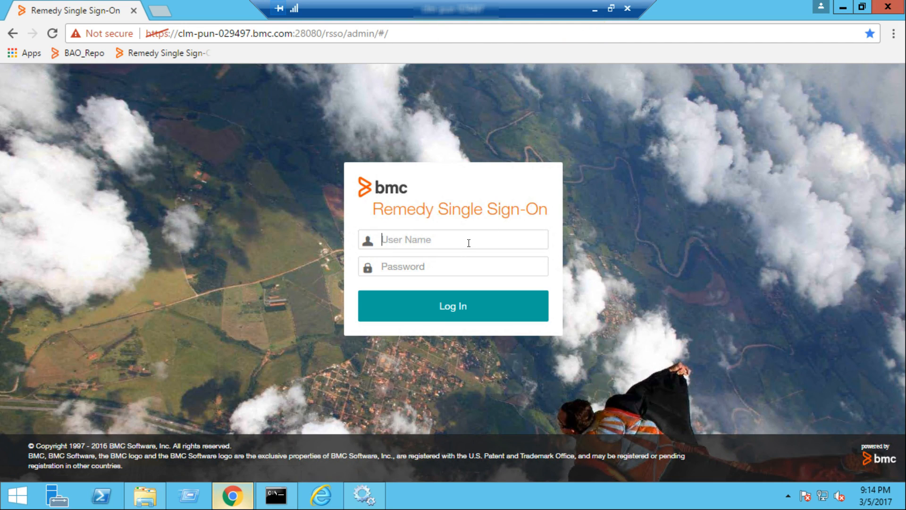
- Sign in to the Remedy SSO admin console with the administrator user name and password
text(Admin)
key(Tab)
text(RSSO#Admin#)
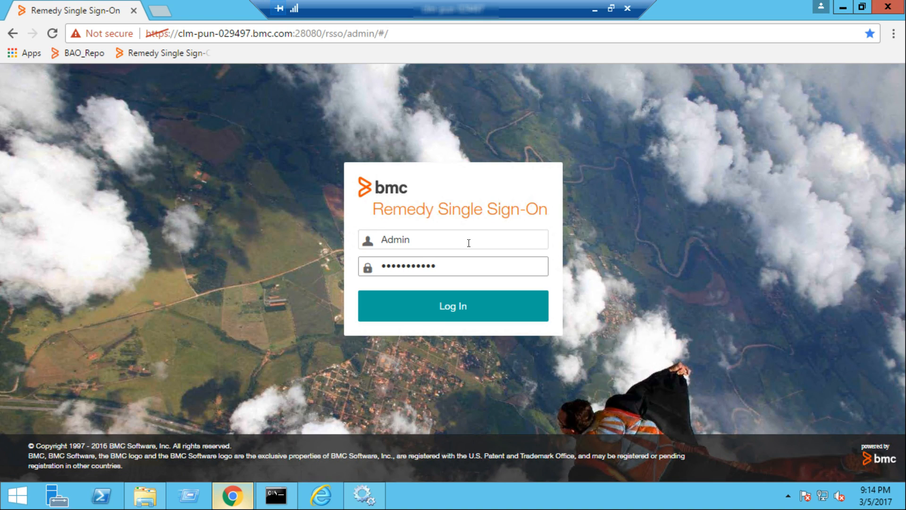
click(447, 310)
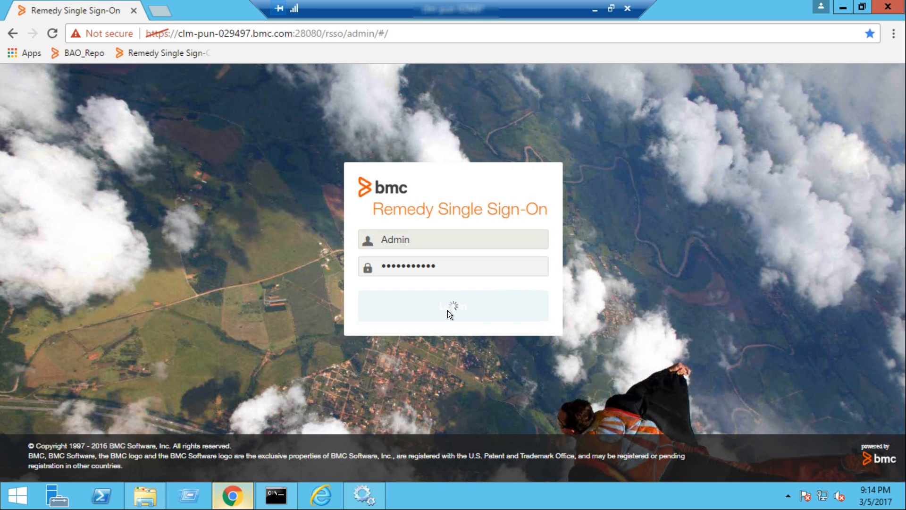